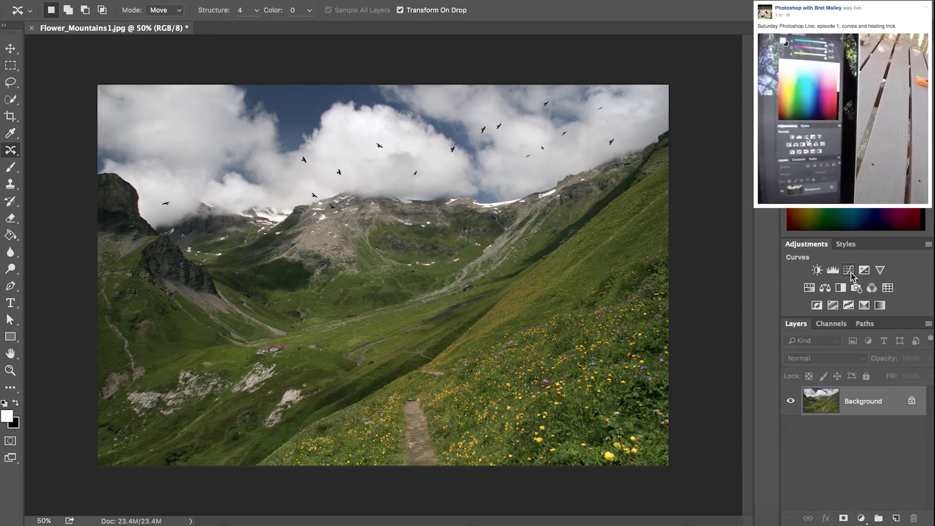
Add a Curves adjustment layer and brighten the image by raising a shadow point to input 52, output 104
click(848, 270)
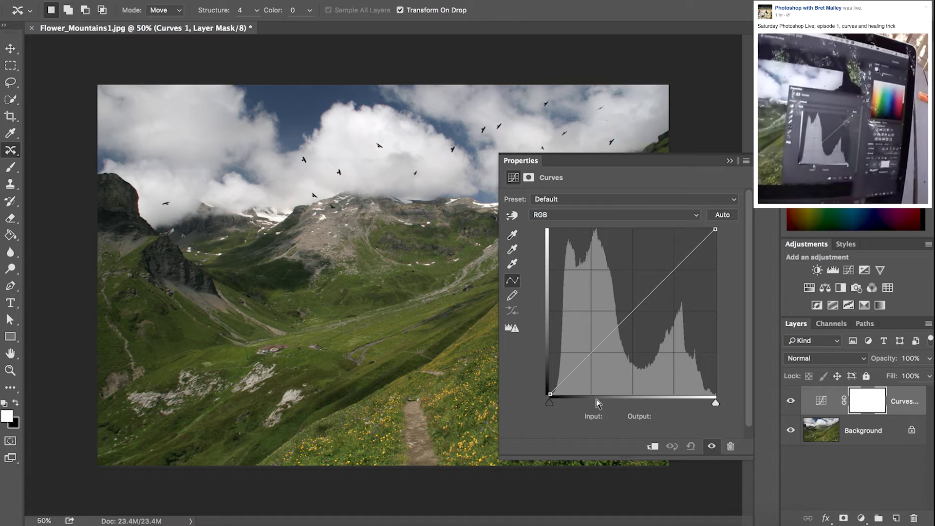
click(591, 354)
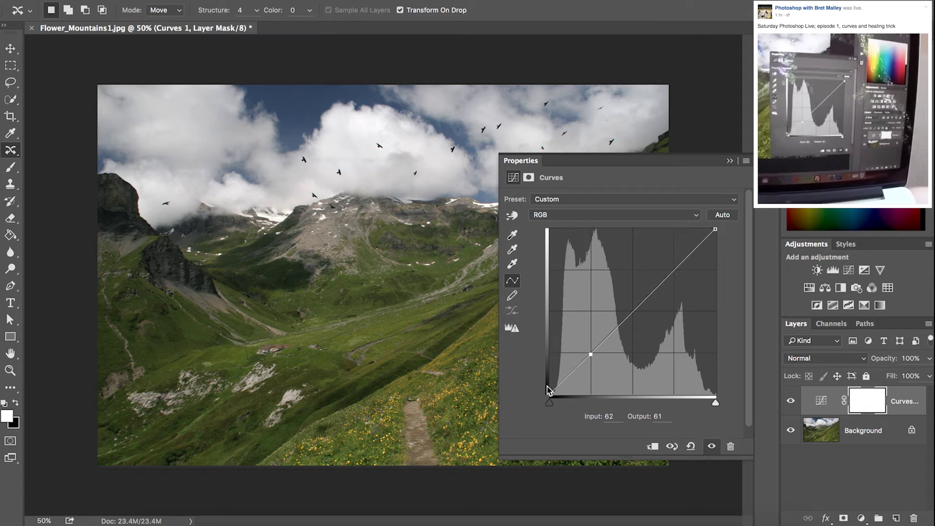
mouse_move(589, 355)
mouse_down()
mouse_move(597, 380)
mouse_move(582, 313)
mouse_move(599, 367)
mouse_move(592, 352)
mouse_up()
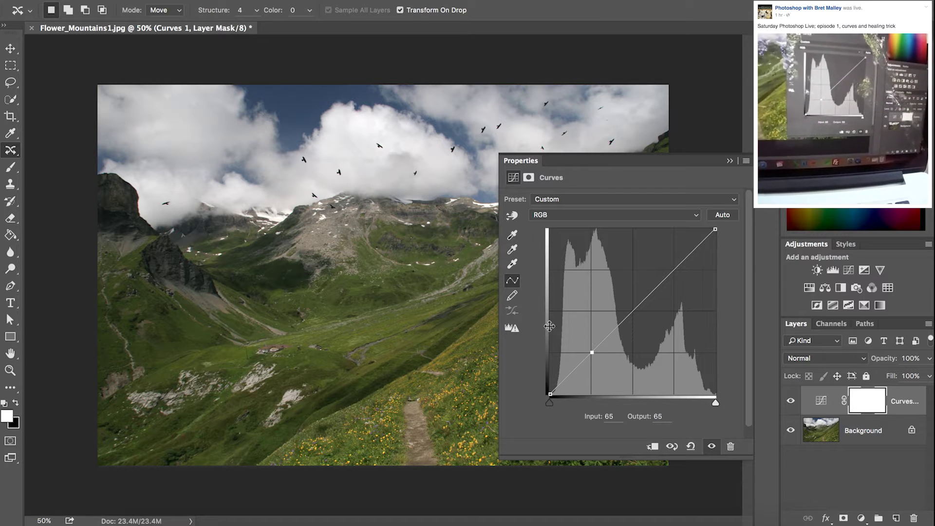
drag(591, 352, 591, 331)
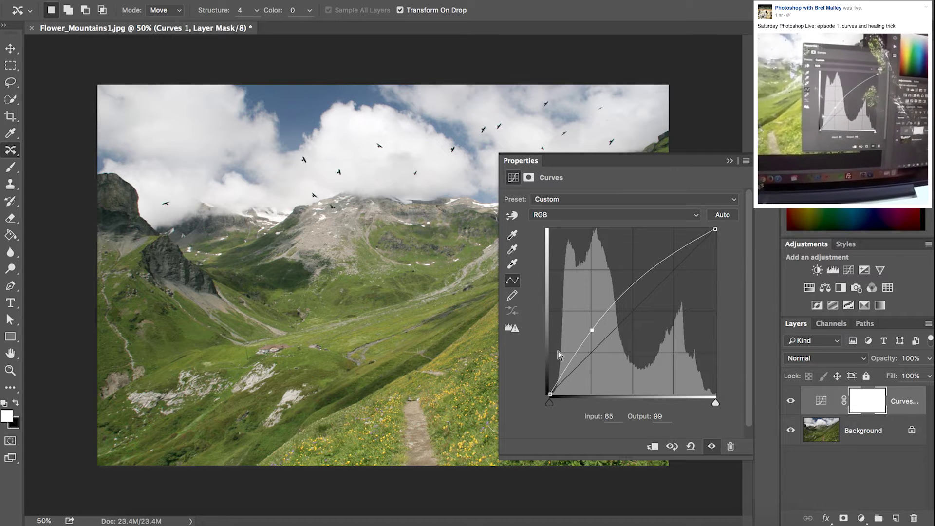
mouse_move(592, 330)
mouse_down()
mouse_move(605, 342)
mouse_move(586, 331)
mouse_up()
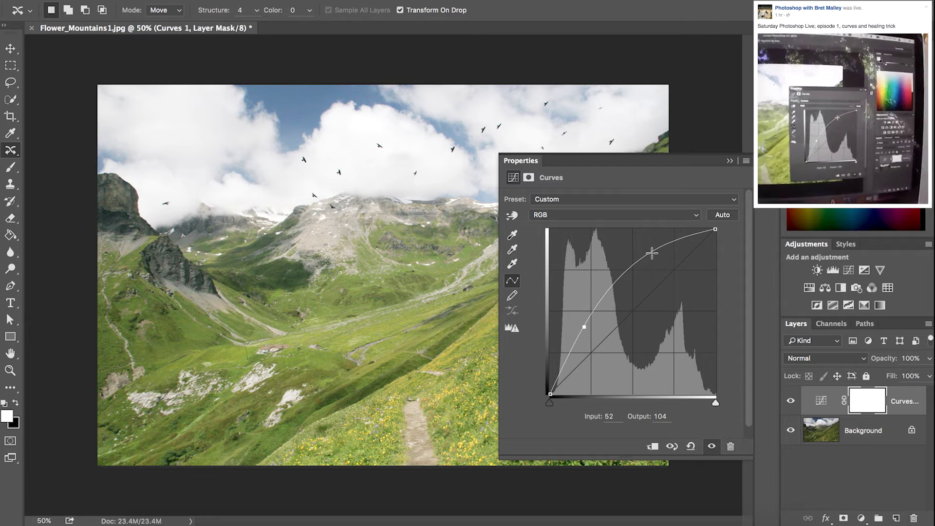
Increase contrast with a highlight curve point at input 182, output 227, and lower the shadow point to input 64, output 63
mouse_move(650, 252)
mouse_down()
mouse_move(668, 282)
mouse_move(660, 250)
mouse_up()
drag(584, 327, 591, 363)
mouse_move(659, 250)
mouse_down()
mouse_move(678, 260)
mouse_move(668, 247)
mouse_up()
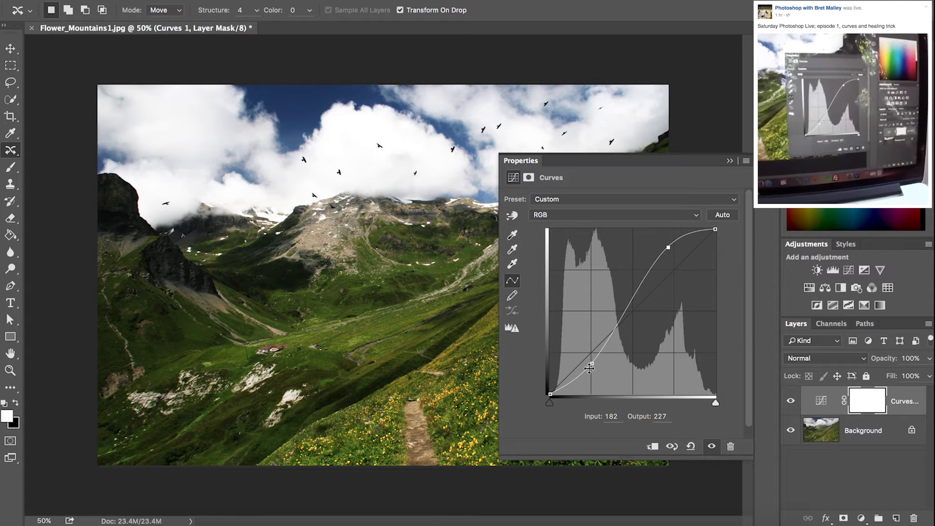
mouse_move(589, 365)
mouse_down()
mouse_move(579, 346)
mouse_move(592, 364)
mouse_move(586, 346)
mouse_move(590, 355)
mouse_up()
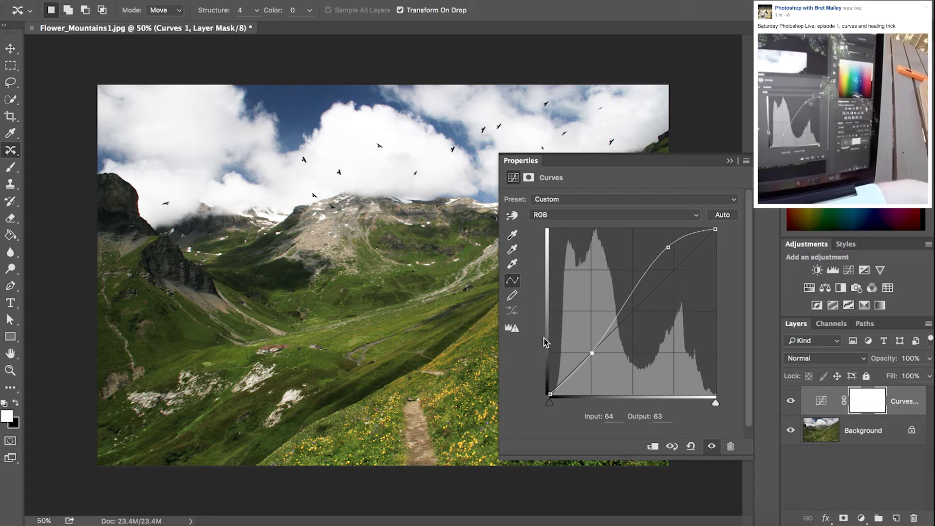
Soften the curve by easing the highlight point toward the diagonal and setting the shadow point to input 63, output 72
drag(592, 352, 591, 351)
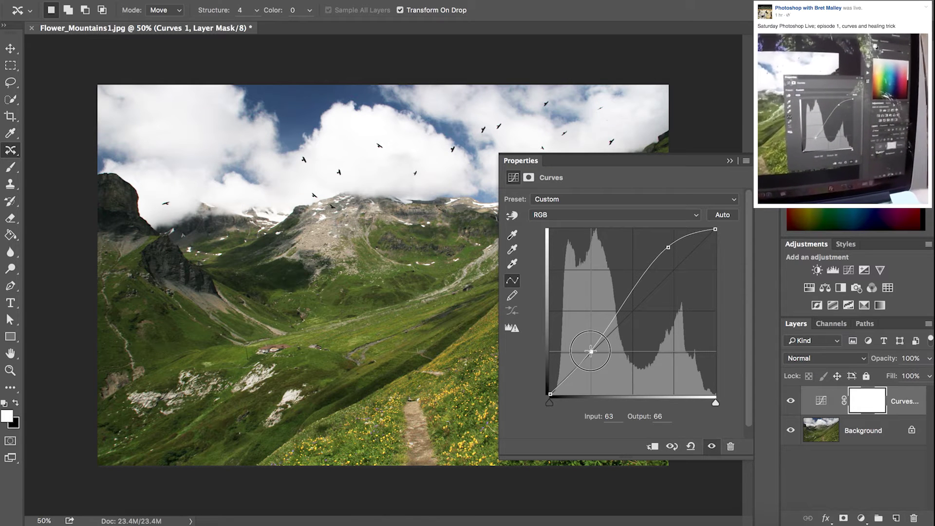
mouse_move(668, 247)
mouse_down()
mouse_move(680, 263)
mouse_move(673, 254)
mouse_up()
drag(593, 361, 594, 356)
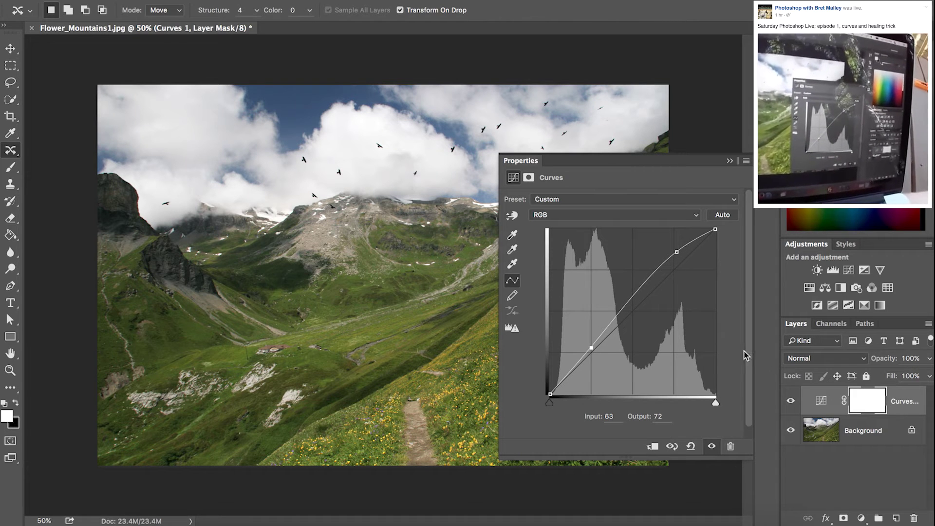
Add a second Curves layer with its white point lowered to output 176, and compare the curves of both adjustment layers
click(848, 271)
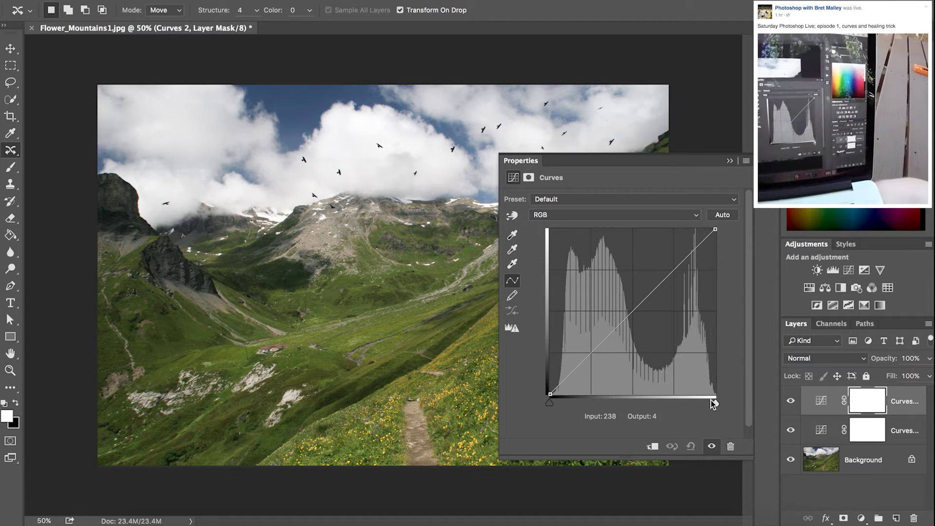
drag(715, 231, 715, 280)
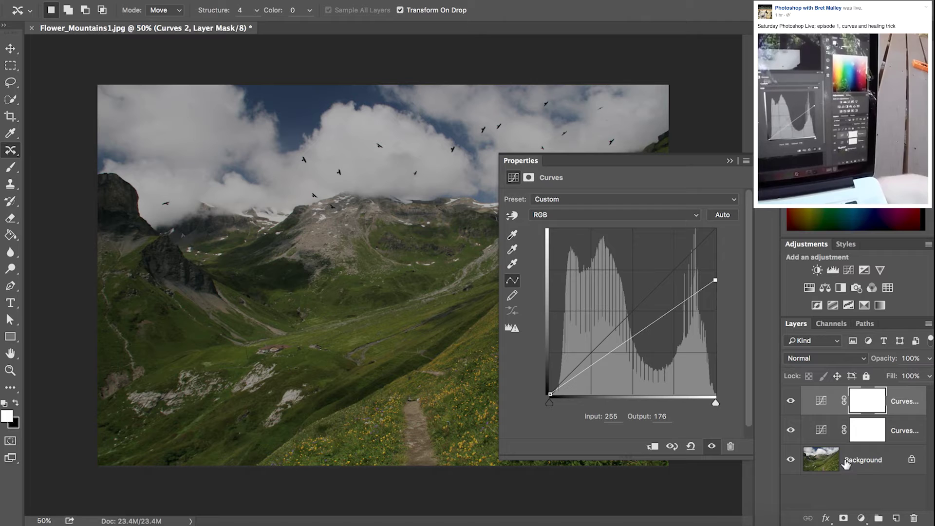
click(821, 430)
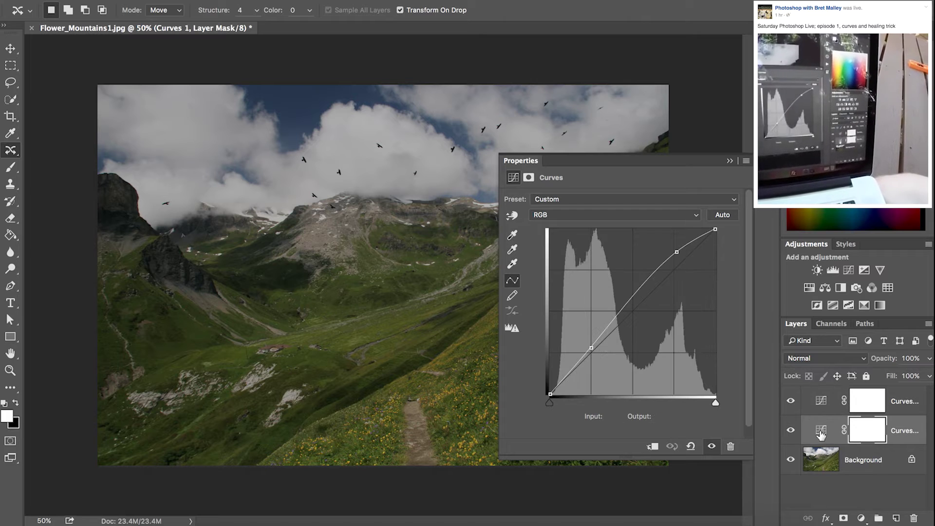
click(821, 399)
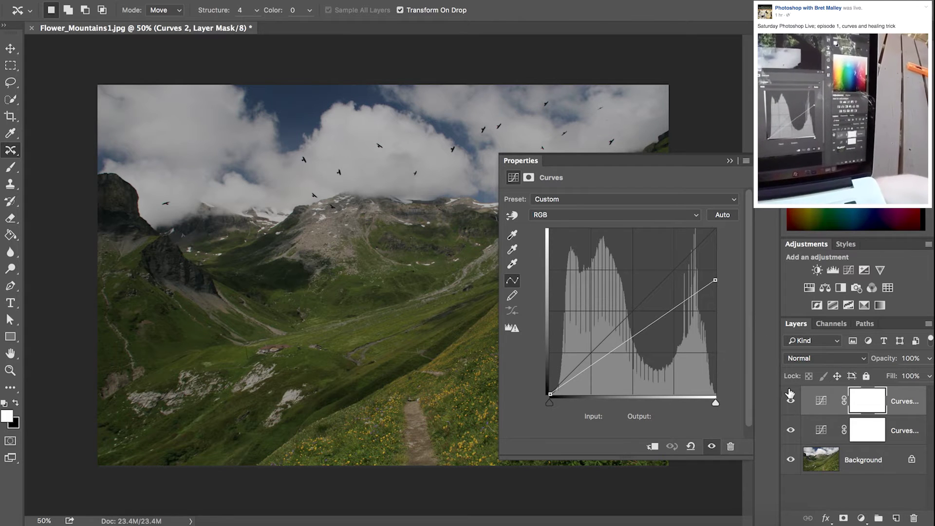
click(821, 429)
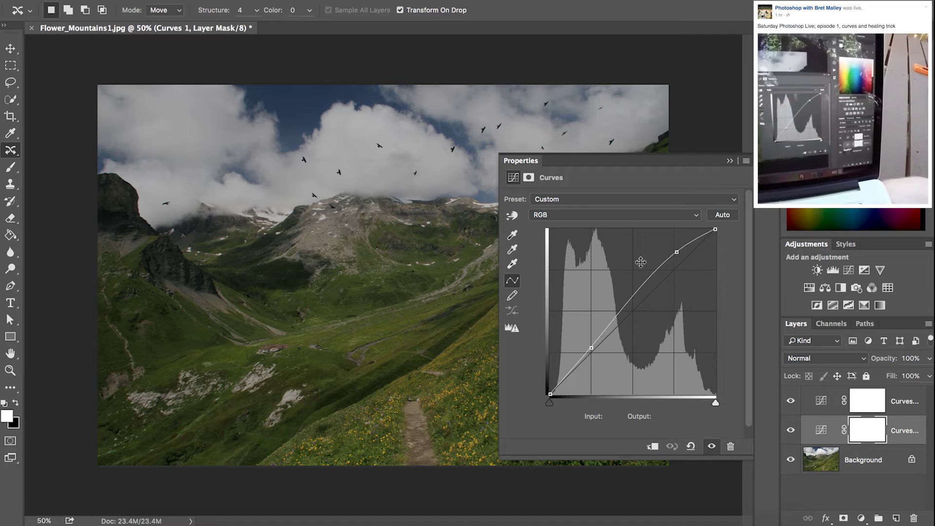
click(818, 397)
Replace the existing Curves layers with a fresh one and lower its white point to output 153
drag(821, 403, 913, 518)
click(848, 270)
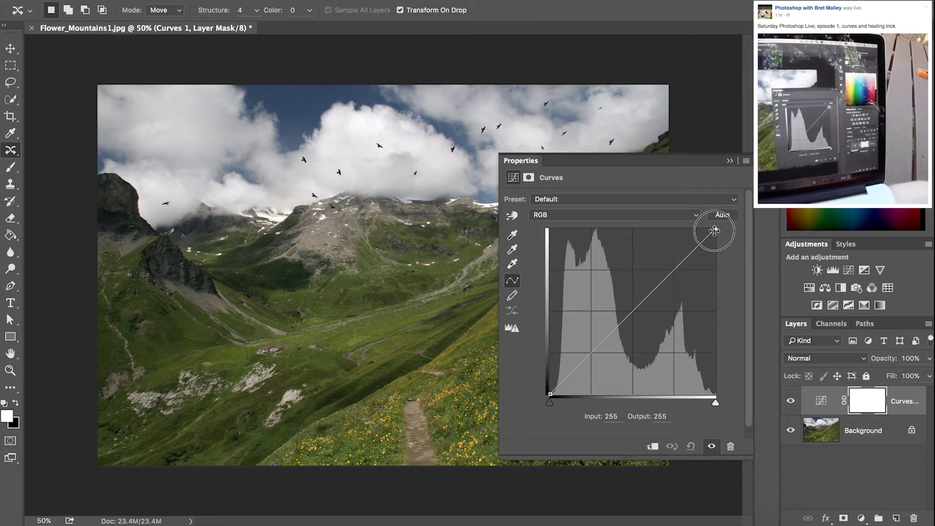
drag(715, 230, 715, 295)
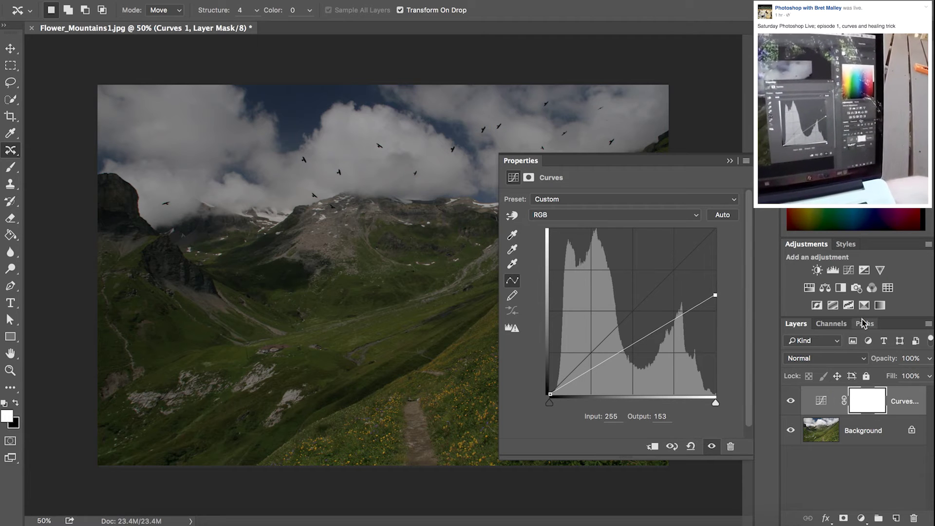
Add another Curves layer and restore the highlights by moving its white point to input 151, output 255
click(850, 270)
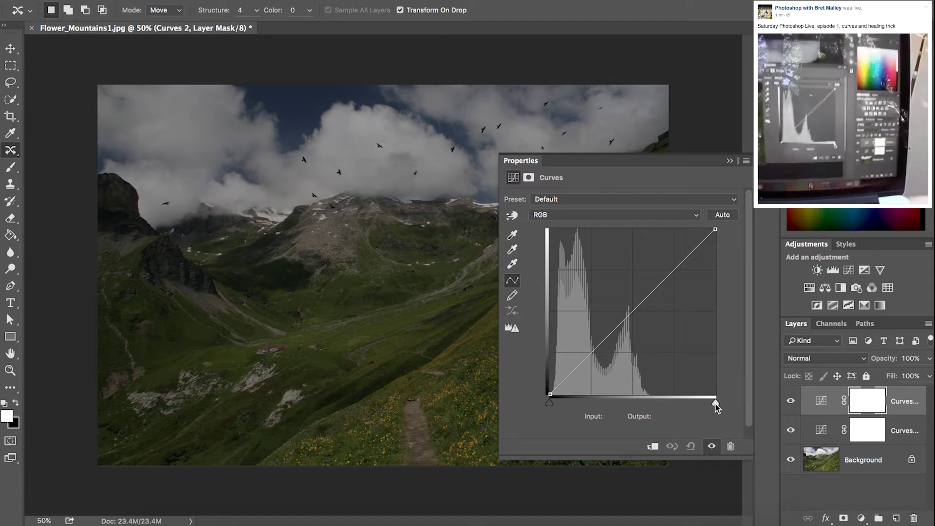
drag(714, 404, 647, 399)
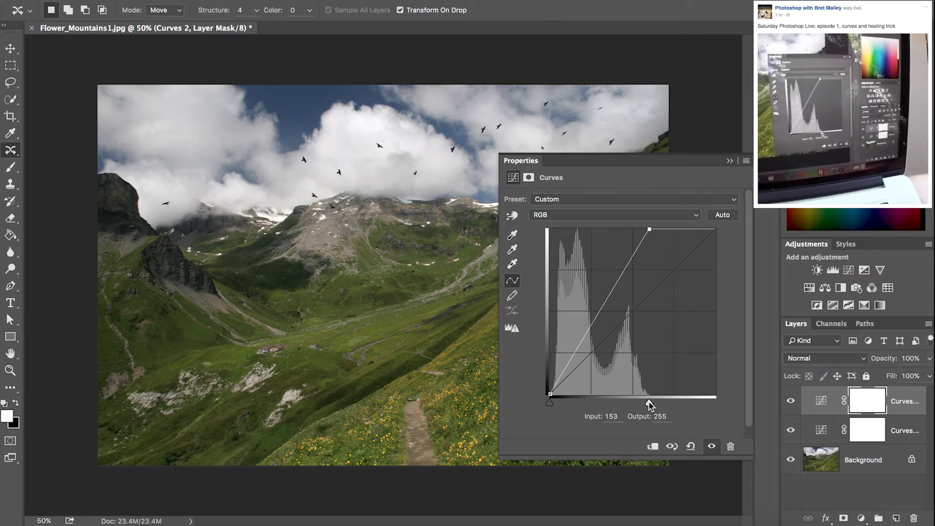
drag(650, 403, 647, 403)
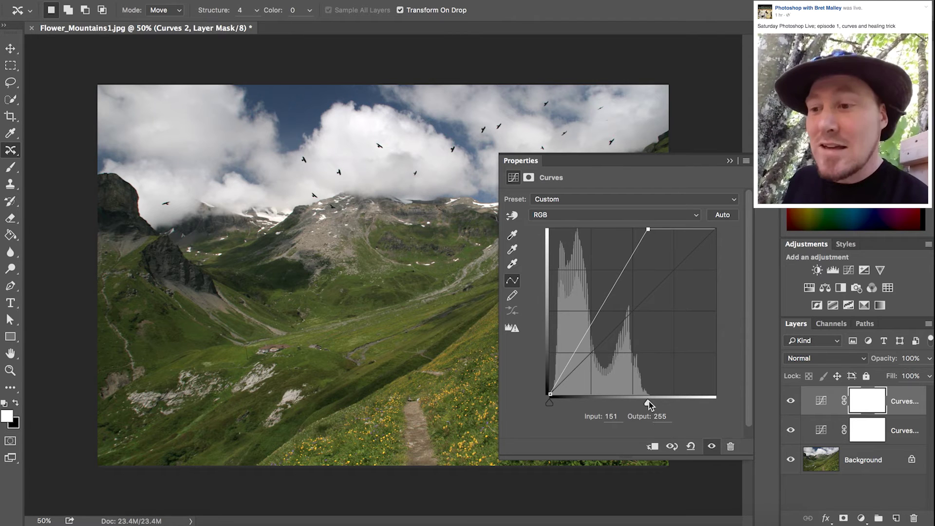
Collapse the curve settings and delete both Curves adjustment layers
click(729, 161)
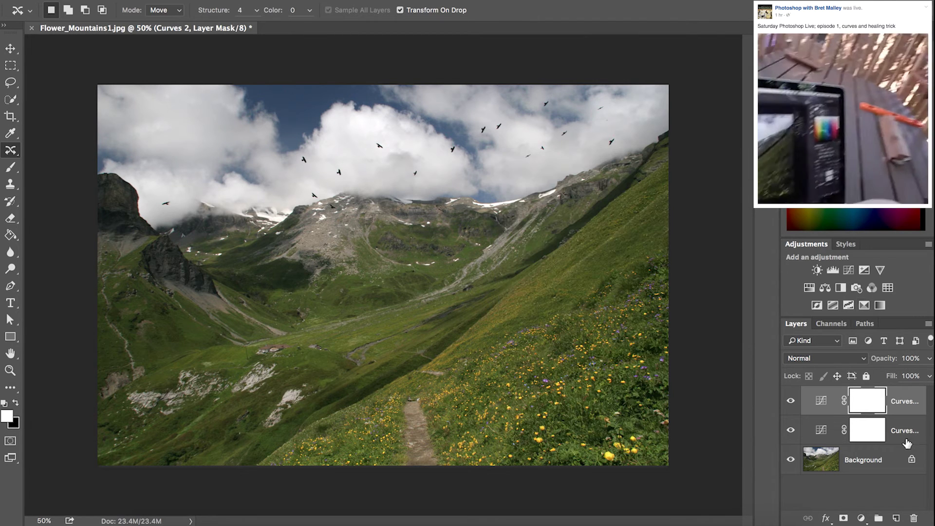
drag(821, 404, 913, 518)
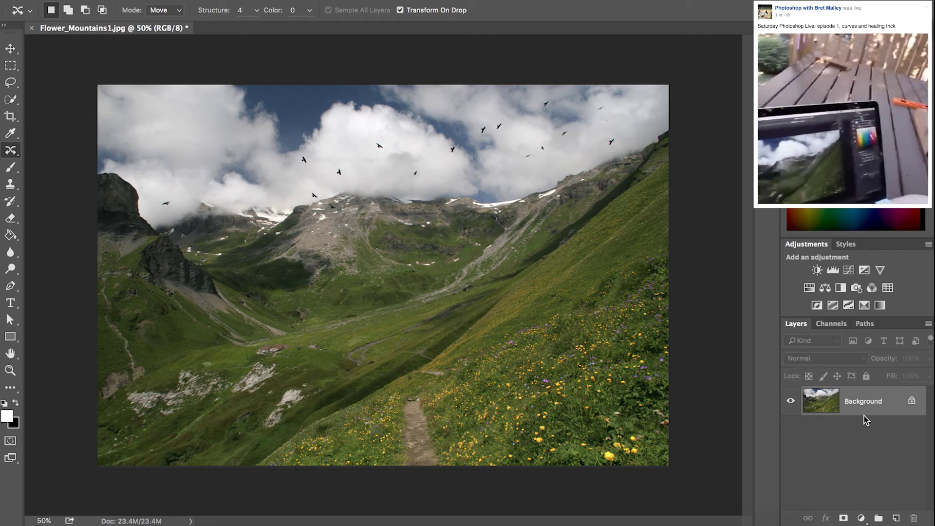
Create a new empty layer and add a layer mask from a rectangular selection over the clouds in the image's upper-left corner
click(895, 518)
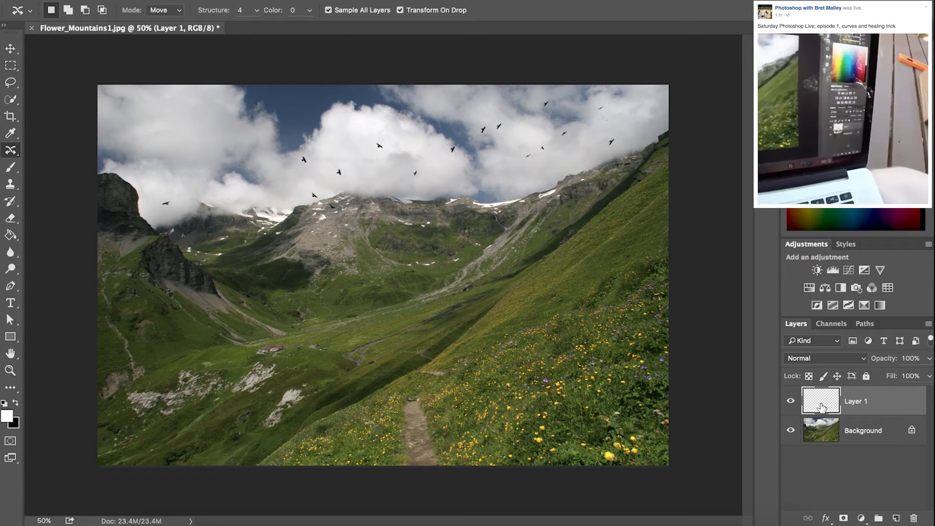
click(12, 67)
drag(97, 85, 249, 151)
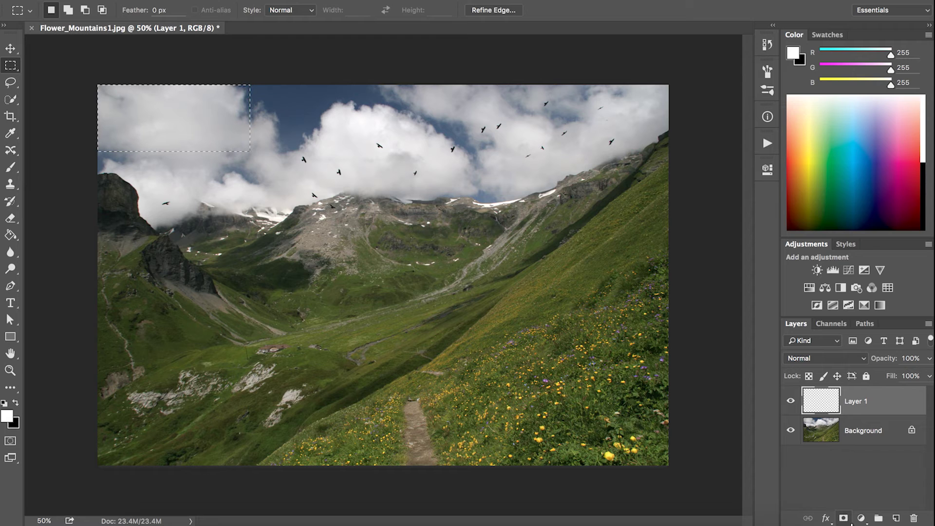
click(843, 519)
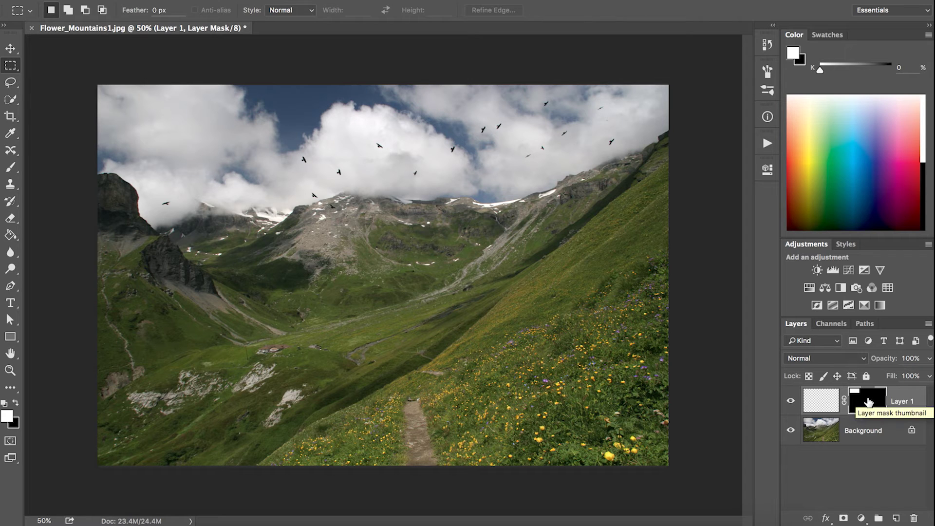
Invert Layer 1's mask so that it hides only the corner rectangle, and make the layer's pixels active for editing
drag(869, 401, 868, 401)
key(super+i)
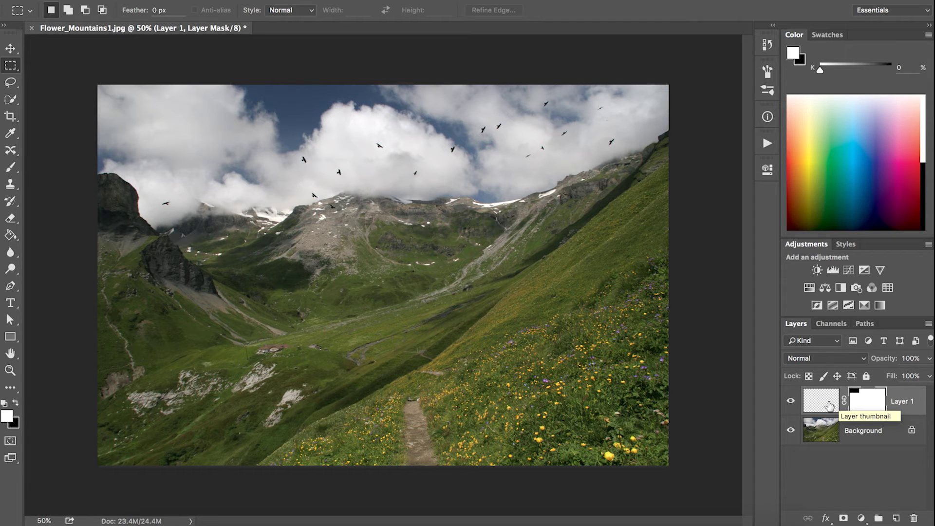
click(829, 404)
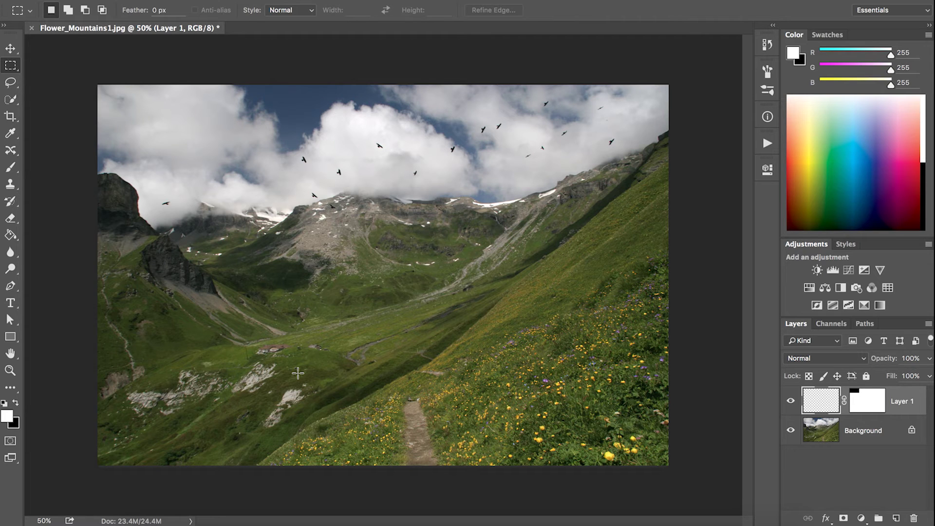
Outline the pale rock patch on the lower-left slope, beside the flower field, with the Content-Aware Move Tool
click(11, 152)
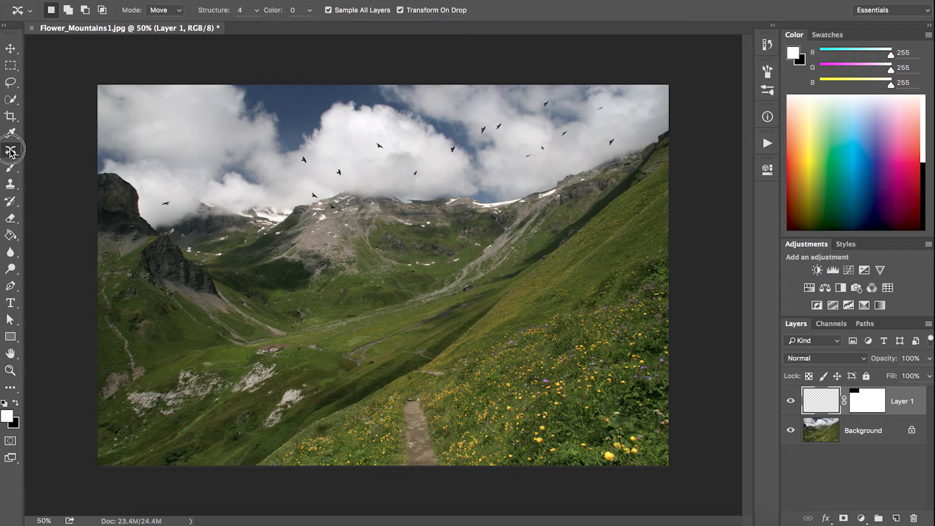
click(11, 152)
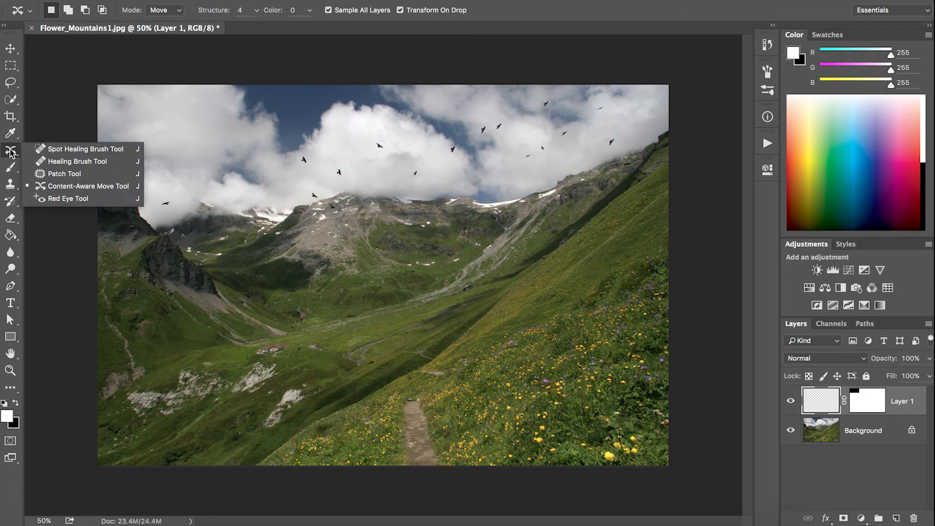
click(73, 186)
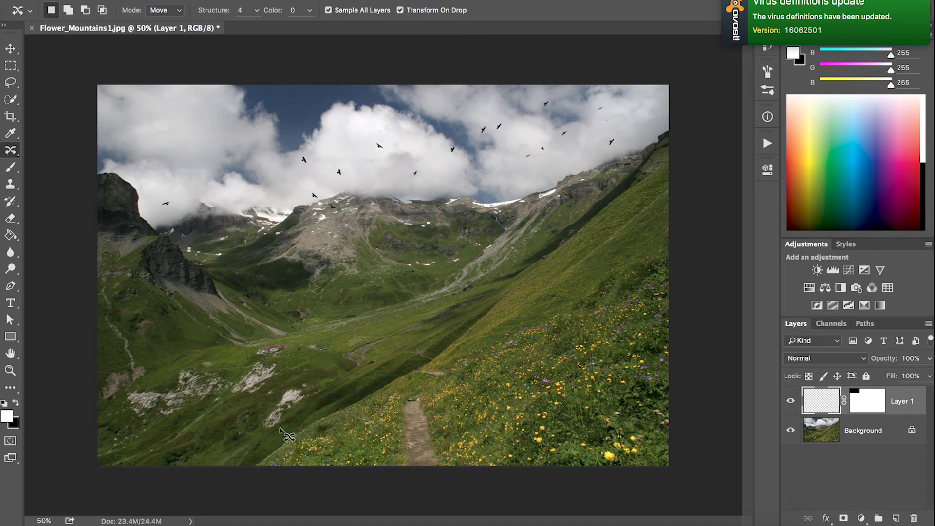
mouse_move(281, 426)
mouse_down()
mouse_move(326, 385)
mouse_move(305, 377)
mouse_move(276, 394)
mouse_move(254, 421)
mouse_move(283, 423)
mouse_up()
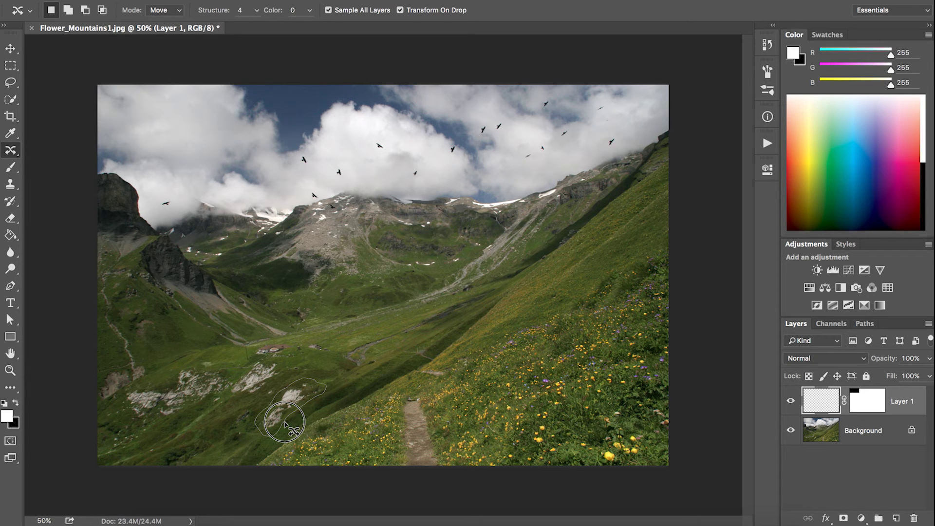
drag(286, 419, 293, 420)
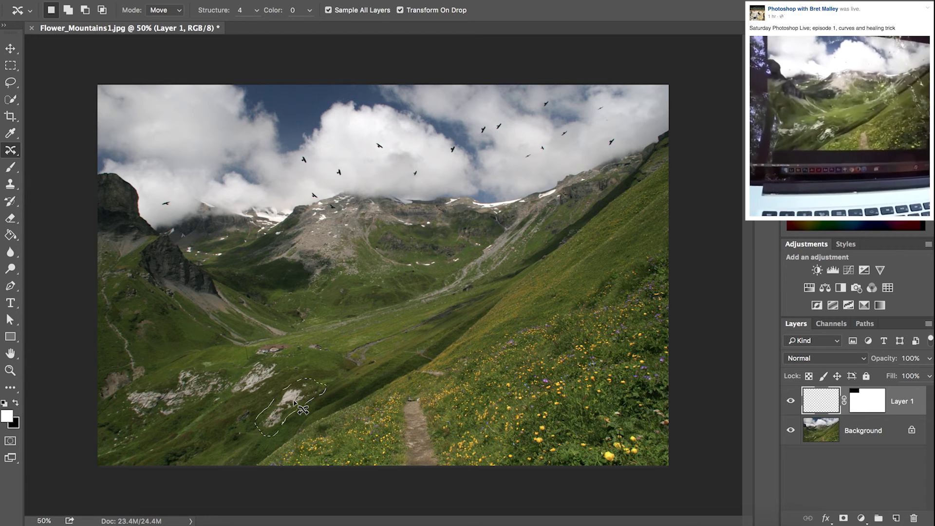
Move the outlined rocks into the masked upper-left corner, commit the move, and compare the image with Layer 1 hidden and shown
drag(274, 425, 102, 148)
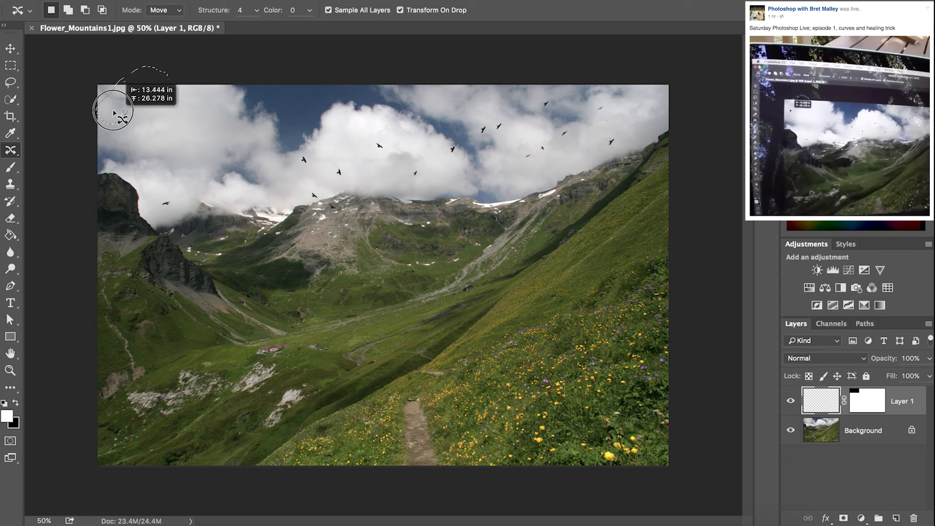
mouse_move(110, 107)
mouse_down()
mouse_move(150, 185)
mouse_move(114, 122)
mouse_up()
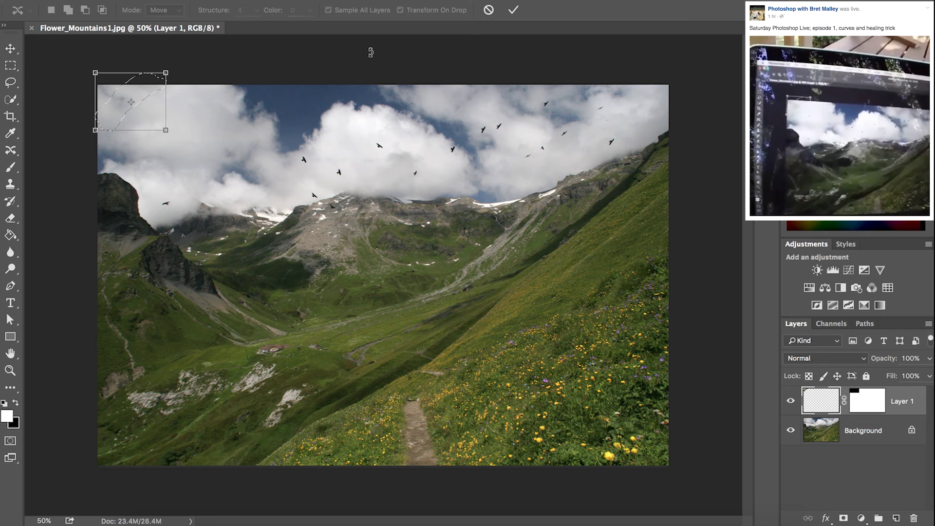
click(512, 11)
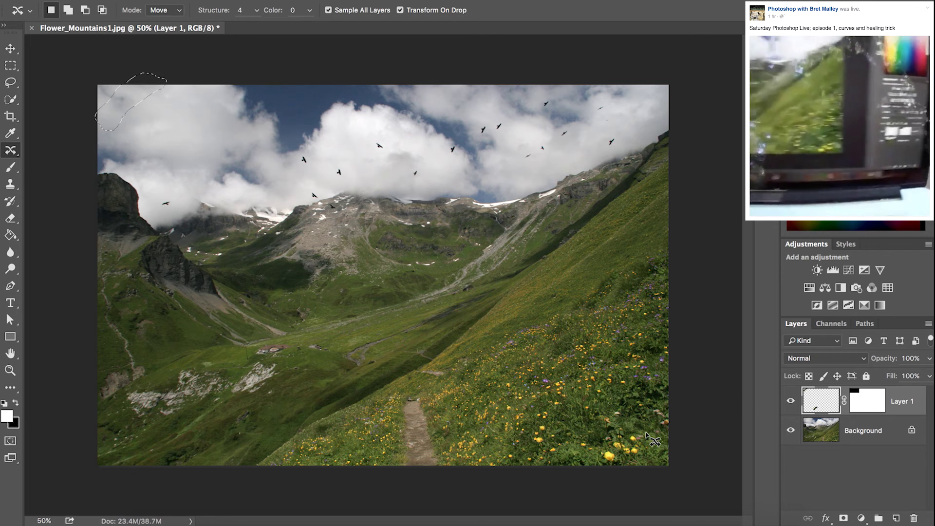
click(791, 403)
click(791, 403)
click(790, 403)
click(790, 403)
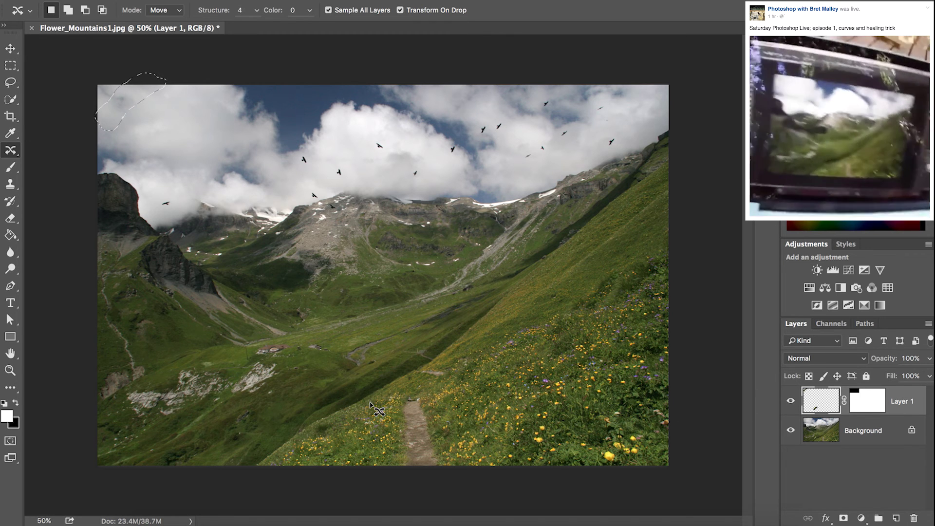
Remove the two remaining pale rock patches on the lower-left slope by moving each into the masked upper-left corner with Content-Aware Move
mouse_move(258, 397)
mouse_down()
mouse_move(282, 372)
mouse_move(261, 355)
mouse_move(231, 388)
mouse_move(261, 393)
mouse_move(250, 334)
mouse_move(183, 171)
mouse_move(152, 141)
mouse_move(145, 119)
mouse_up()
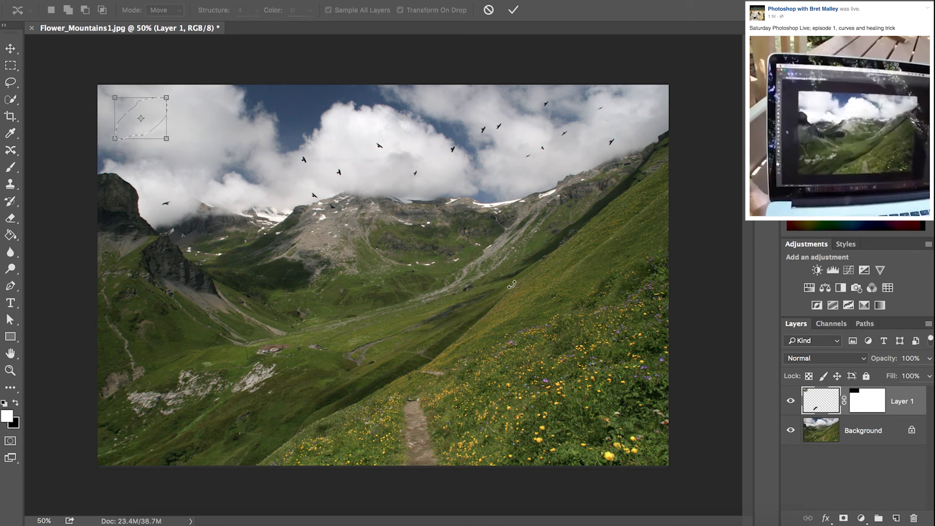
click(513, 10)
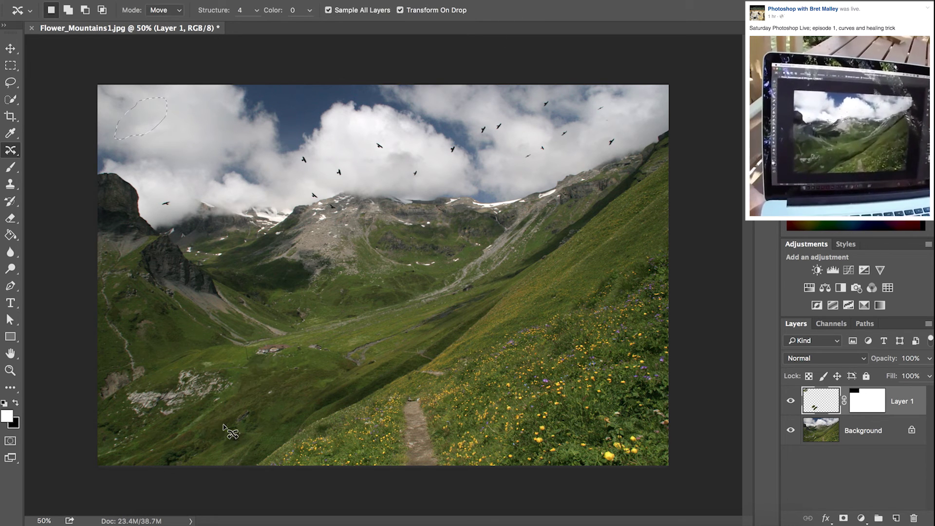
mouse_move(215, 400)
mouse_down()
mouse_move(242, 374)
mouse_move(194, 364)
mouse_move(170, 384)
mouse_move(121, 398)
mouse_move(139, 426)
mouse_move(219, 398)
mouse_move(155, 163)
mouse_move(163, 86)
mouse_up()
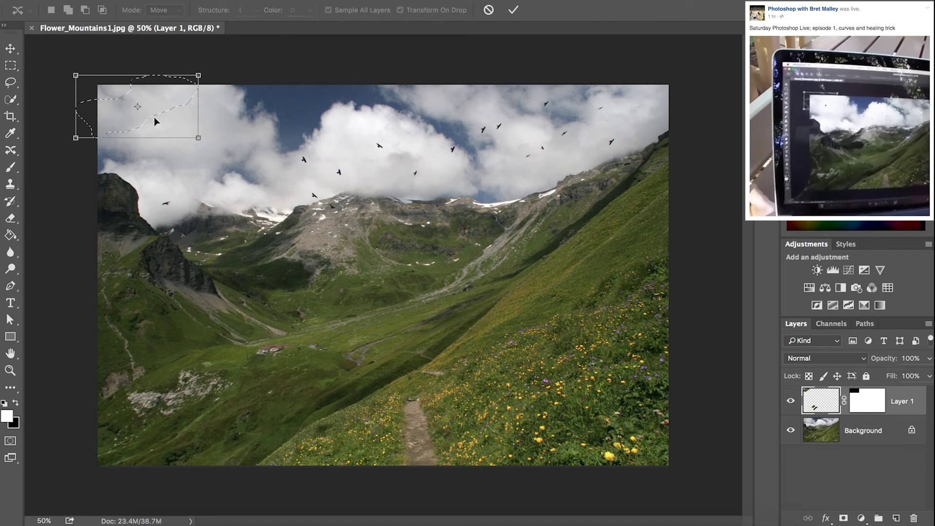
drag(119, 112, 120, 110)
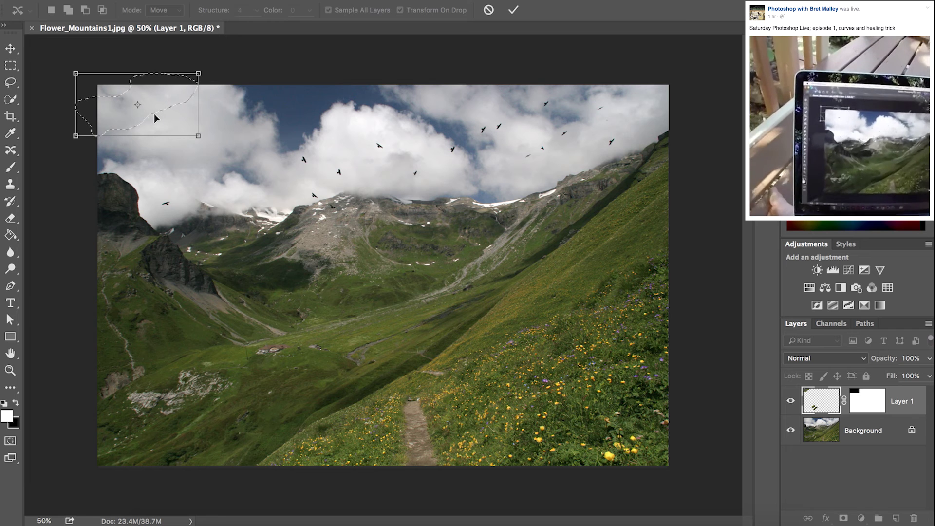
click(513, 10)
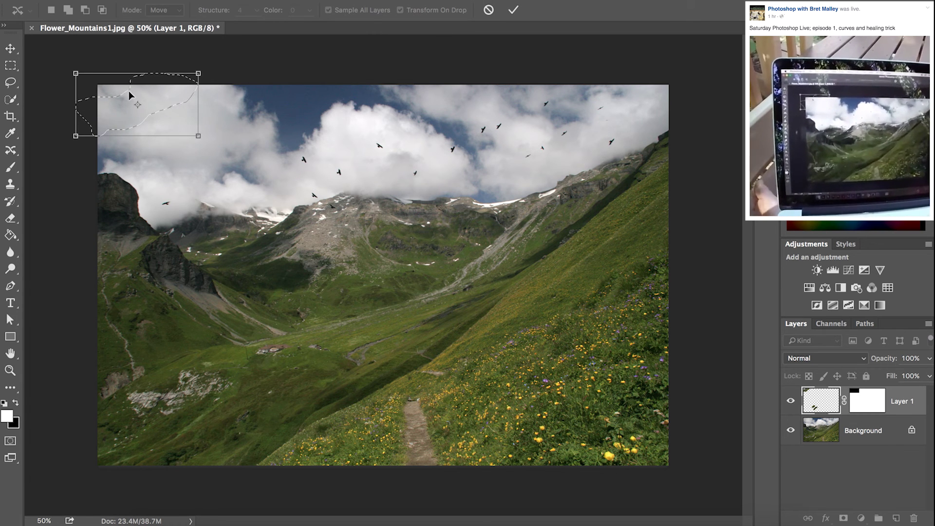
click(518, 13)
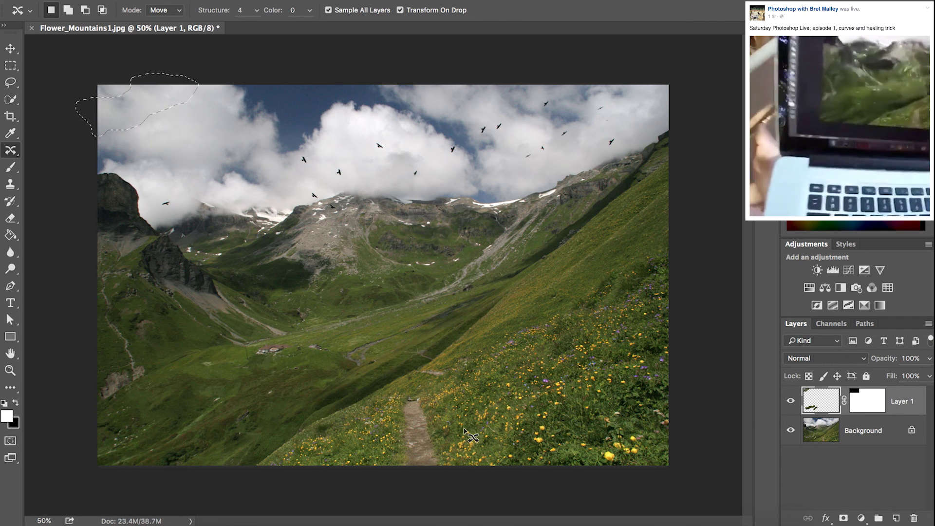
Move the small red-roofed building in the valley into the masked upper-left corner with Content-Aware Move and commit it
mouse_move(270, 360)
mouse_down()
mouse_move(294, 350)
mouse_move(286, 338)
mouse_move(243, 354)
mouse_move(276, 359)
mouse_move(196, 200)
mouse_move(177, 130)
mouse_up()
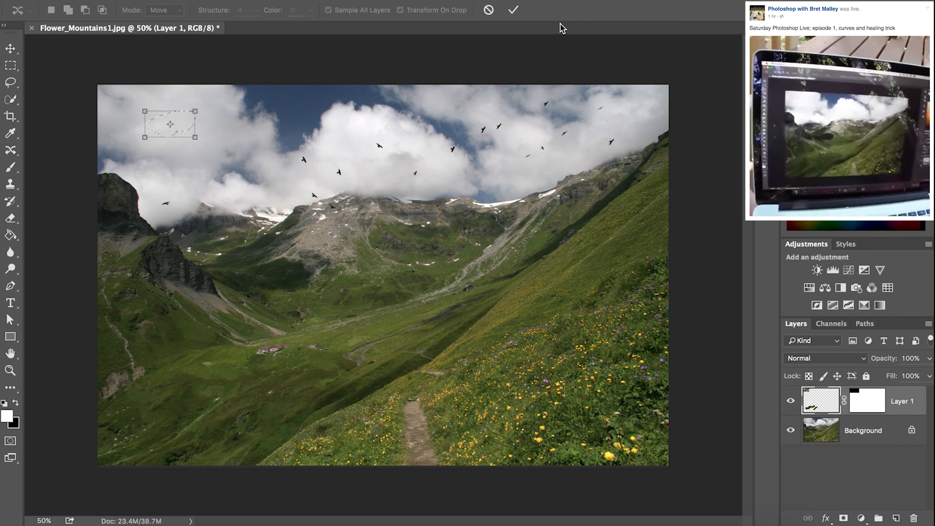
click(513, 10)
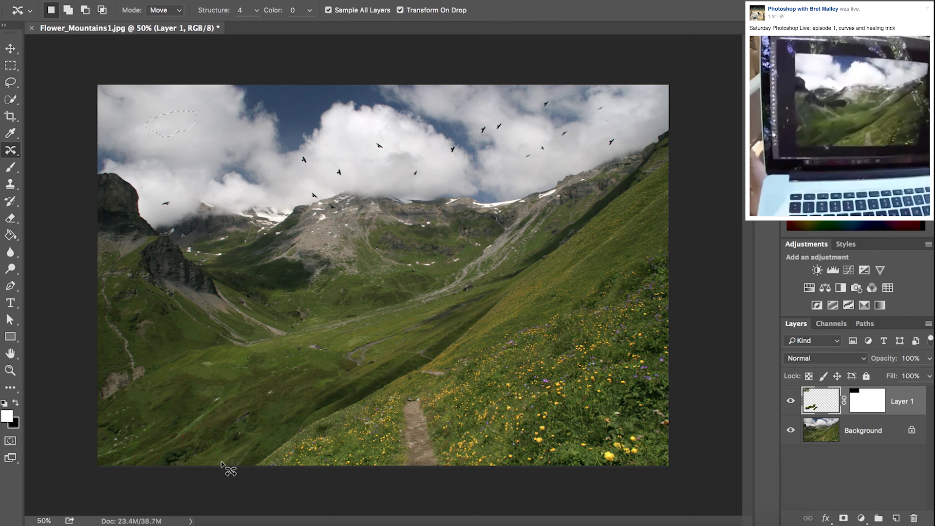
Compare the valley and lower-left slope with Layer 1 hidden and shown, leaving the layer visible
click(791, 401)
click(791, 401)
click(791, 401)
click(791, 401)
click(790, 401)
click(791, 401)
click(791, 401)
click(790, 401)
click(790, 401)
click(790, 401)
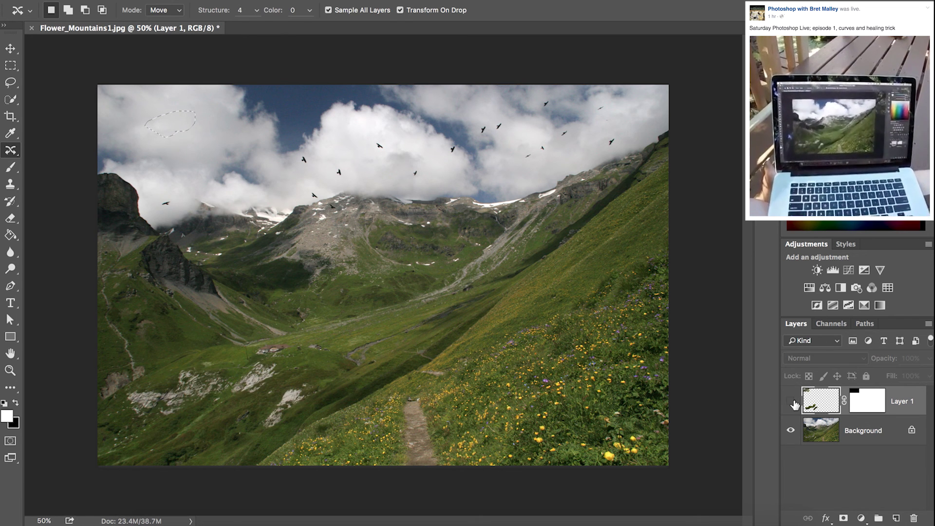
click(791, 401)
click(790, 401)
click(791, 401)
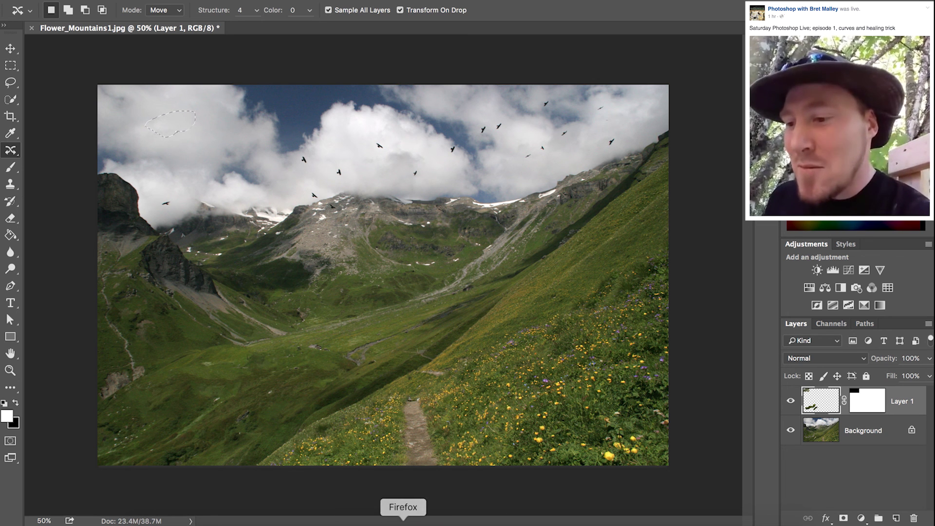
Switch to the web browser, reload the Facebook page, and look over the "Saturday Photoshop Live; episode 1, curves and healing trick" live video post
click(380, 517)
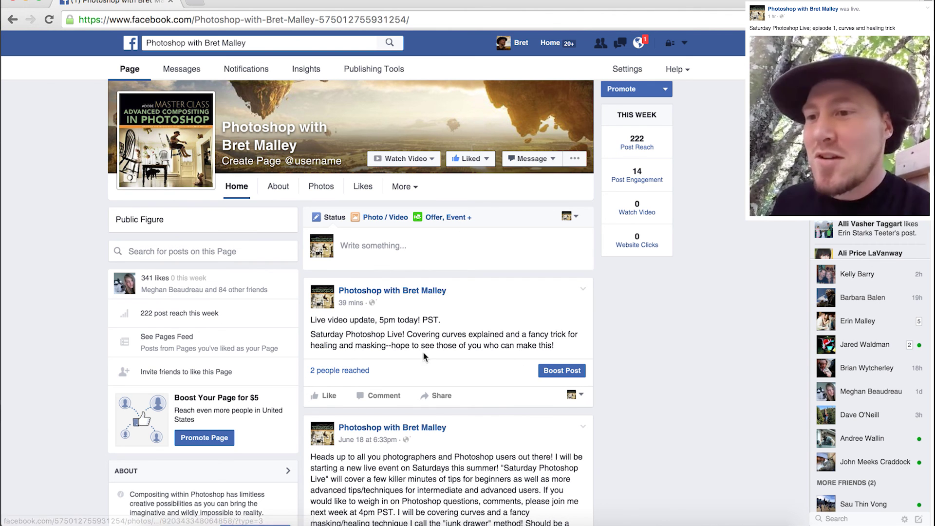
click(49, 19)
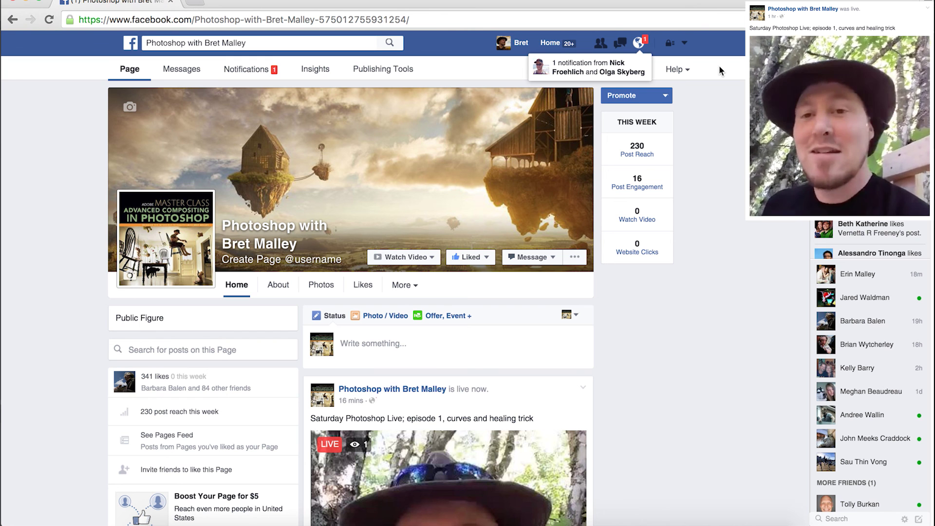
click(531, 256)
scroll(530, 276, down, 2)
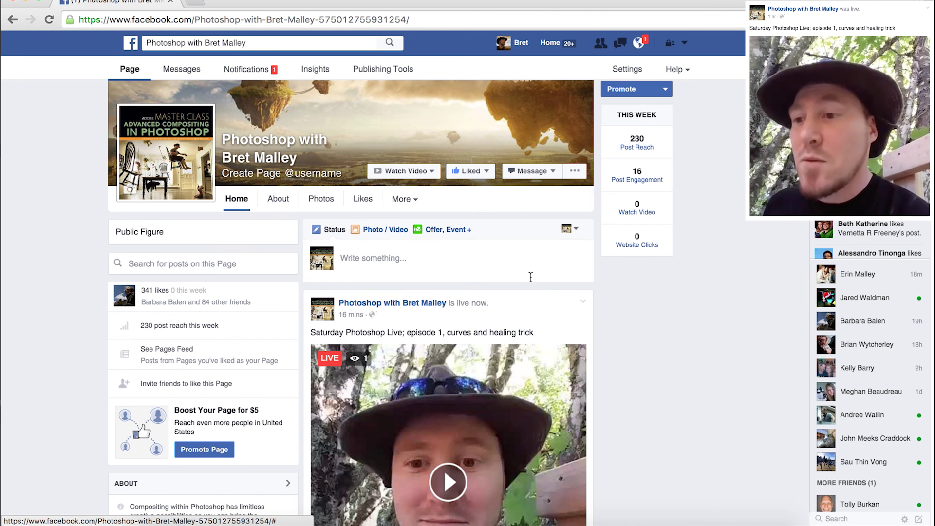
scroll(531, 276, down, 3)
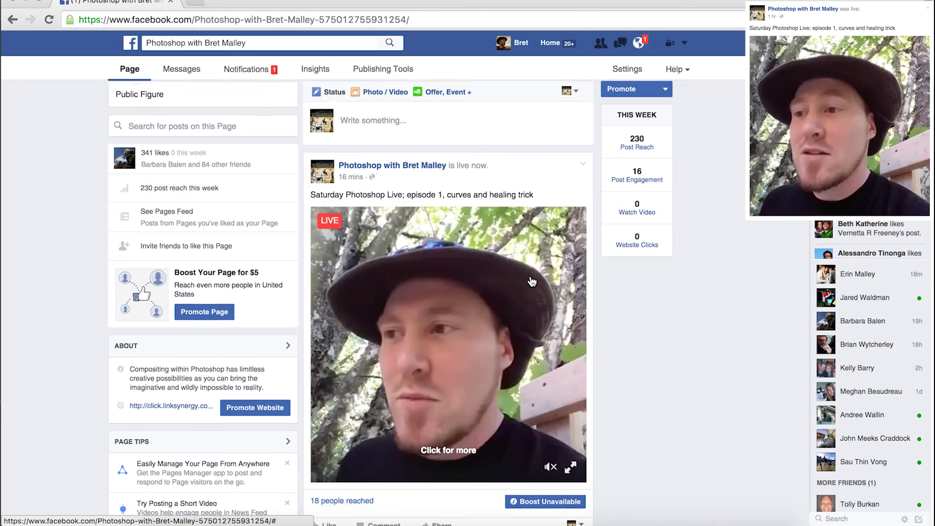
scroll(532, 281, up, 2)
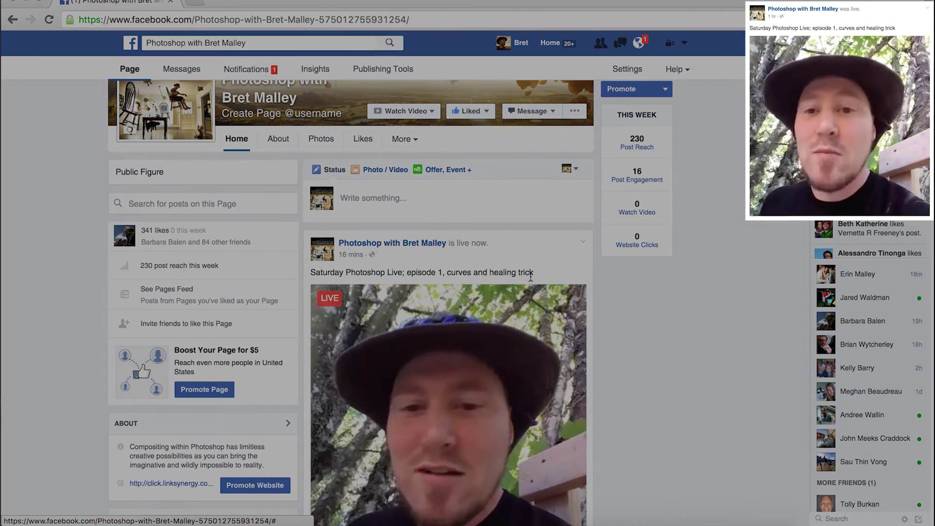